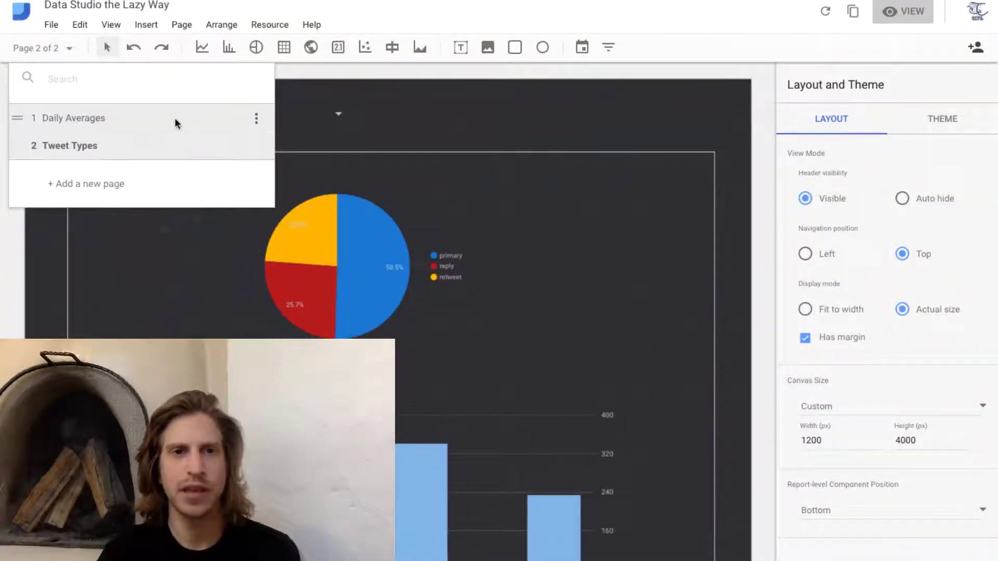
- Switch to the Daily Averages page showing the Tweets by Date chart for Apr 29–May 5, 2017
click(175, 120)
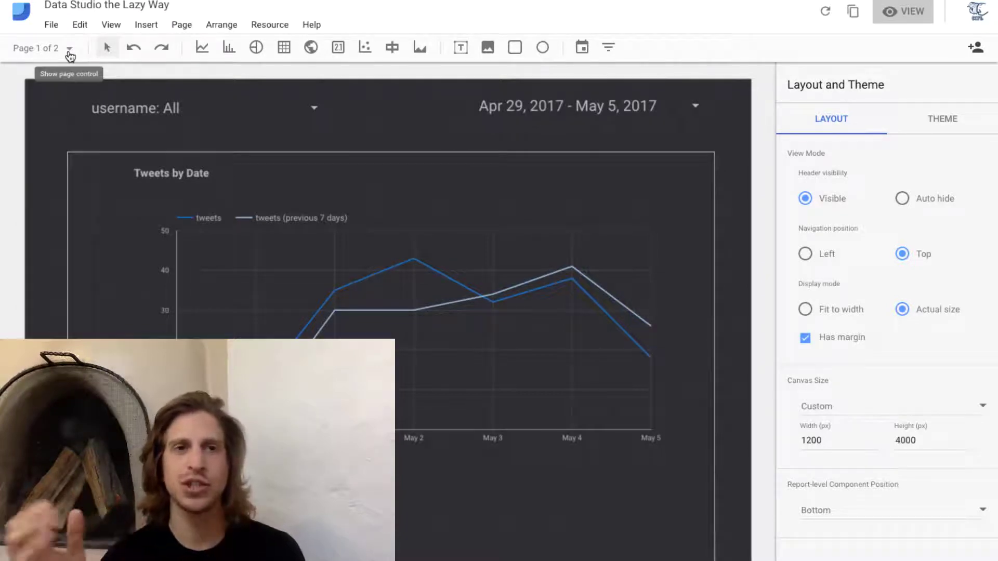
- Select the username filter, date range control and chart together, then deselect them
click(208, 112)
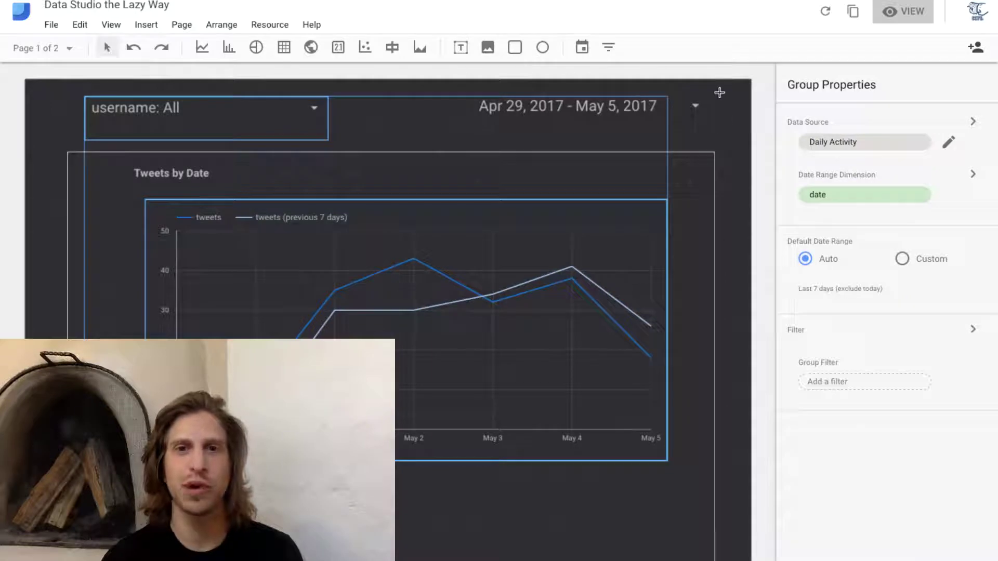
click(754, 81)
click(612, 106)
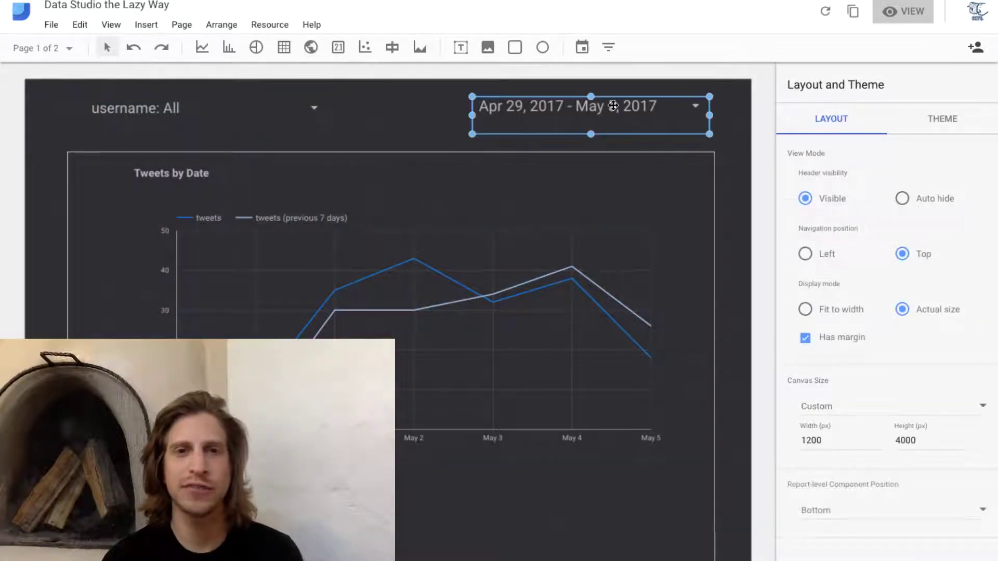
drag(91, 92, 502, 130)
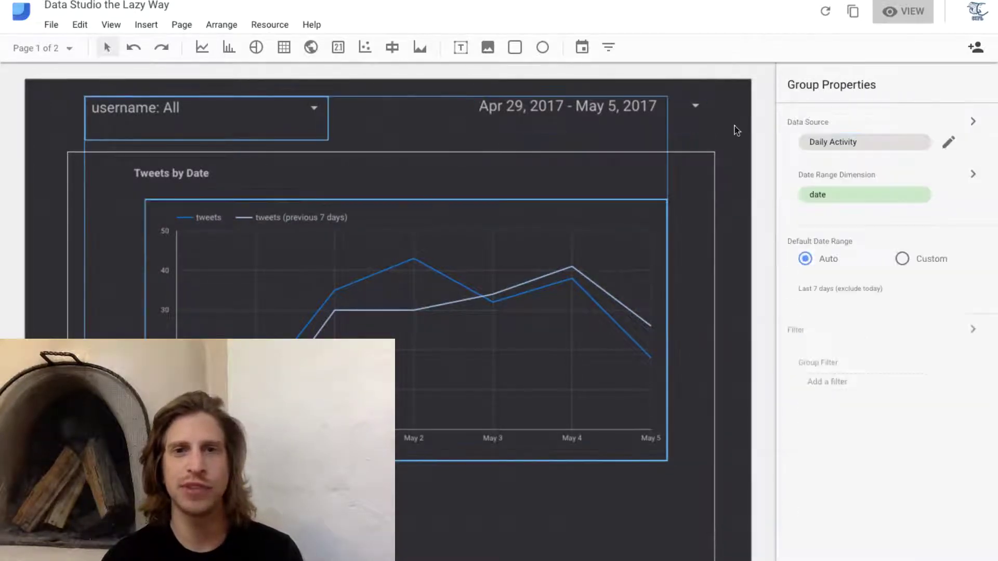
click(744, 127)
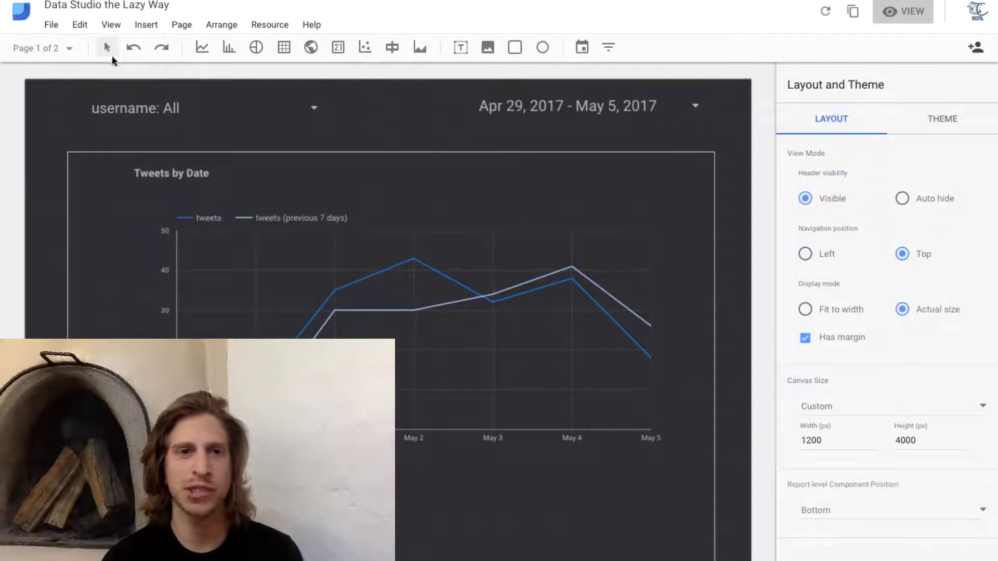
- Go to the Tweet Types page with its Type of Tweeter pie chart
click(67, 47)
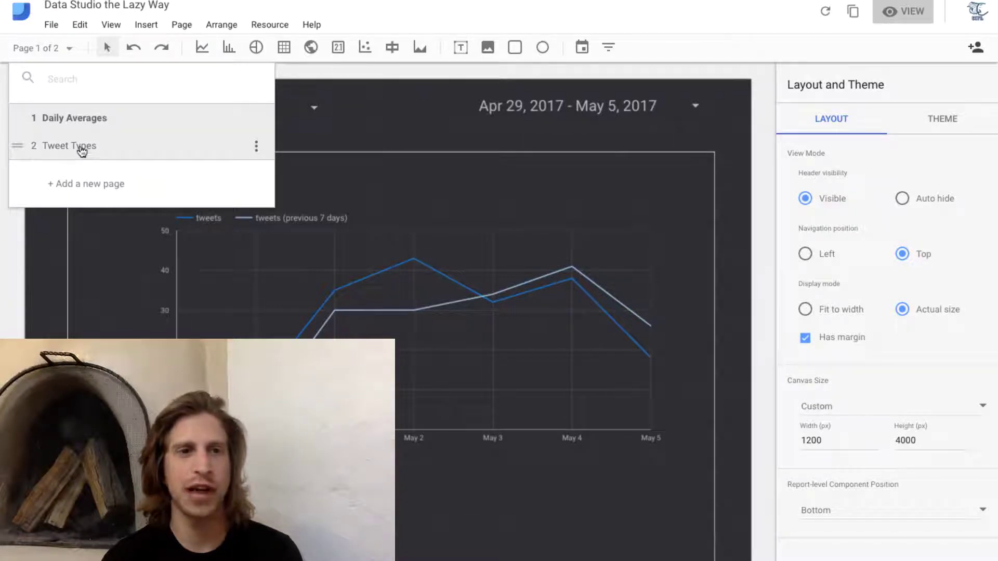
click(213, 149)
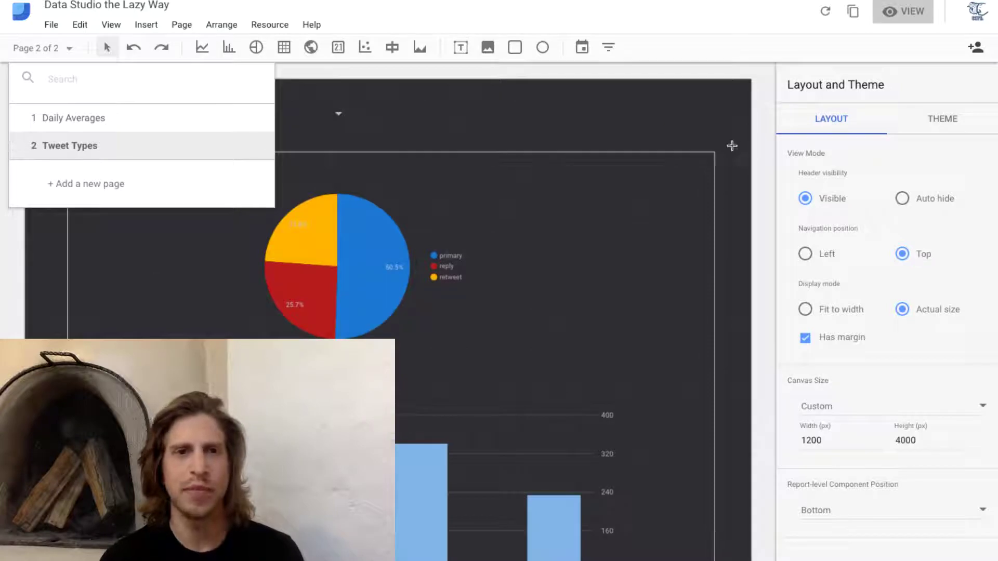
click(574, 139)
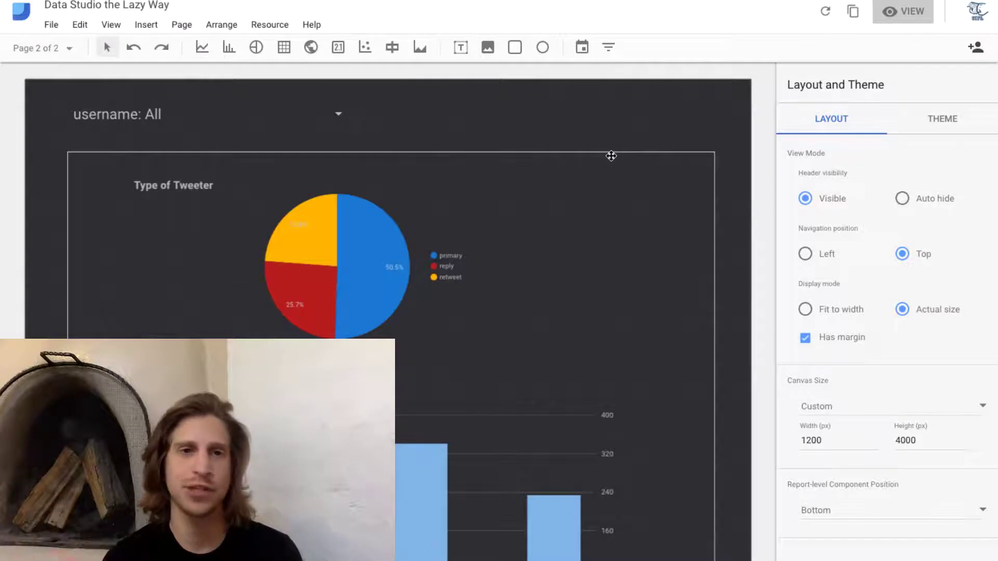
click(252, 118)
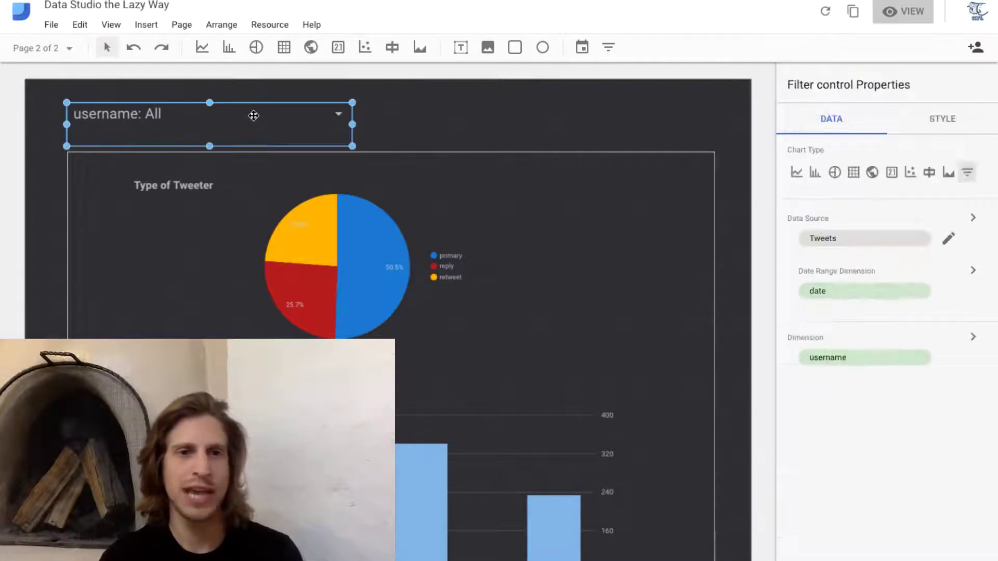
right_click(252, 119)
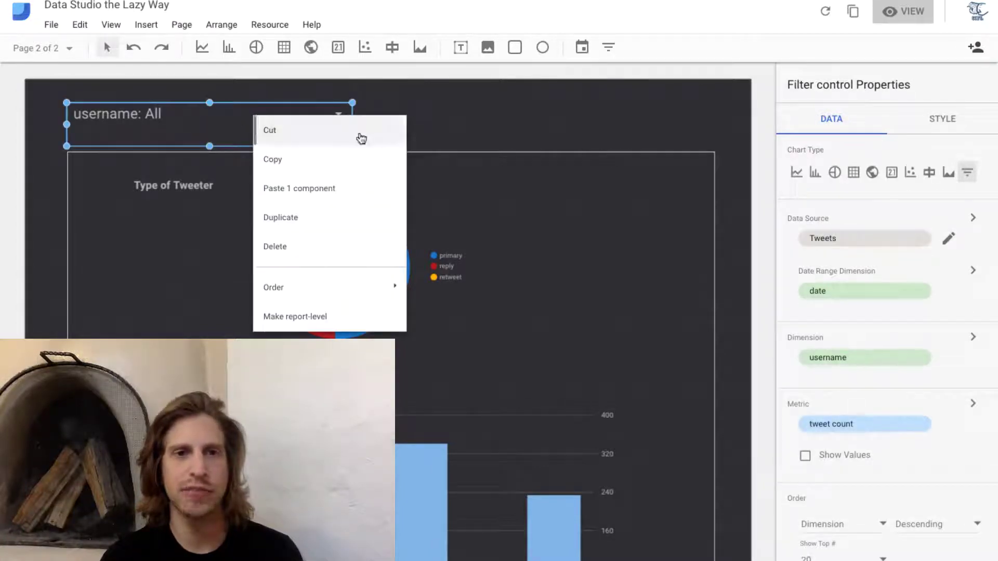
key(Escape)
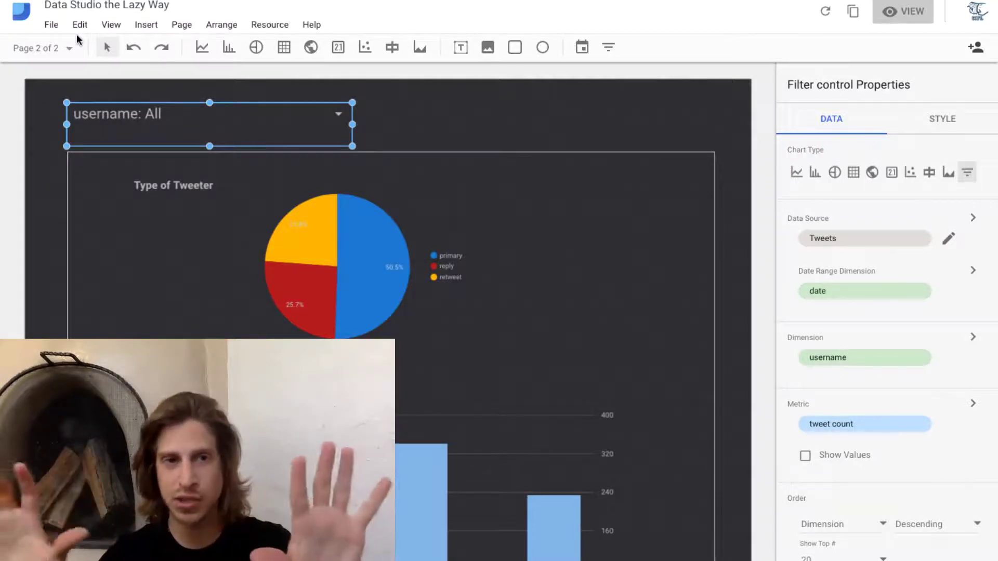
click(71, 48)
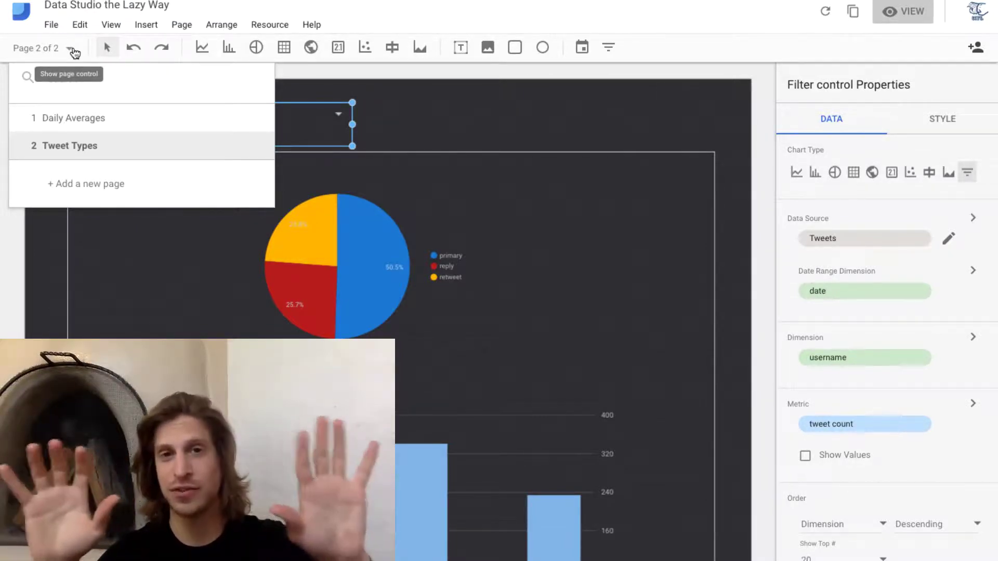
click(297, 114)
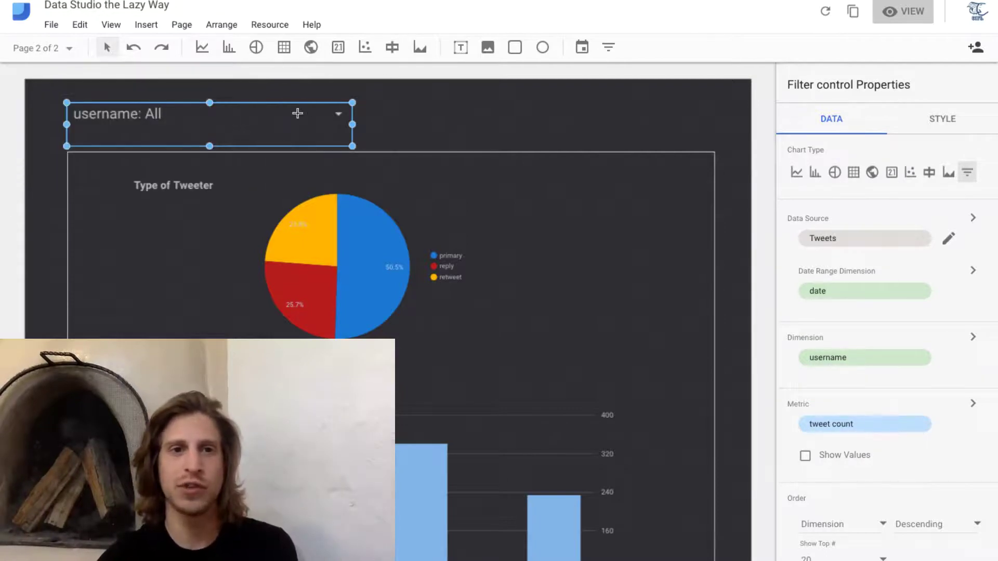
click(237, 116)
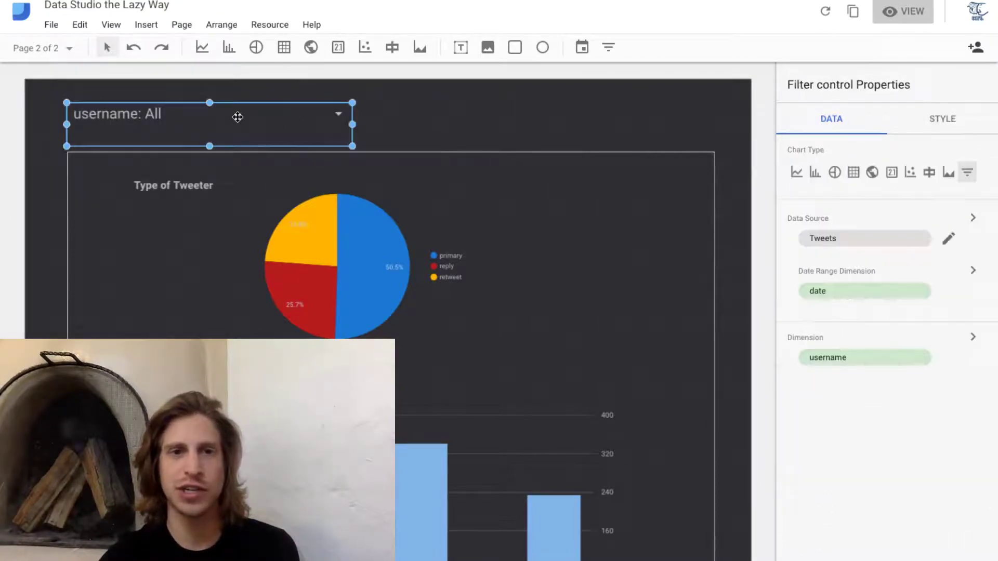
right_click(239, 117)
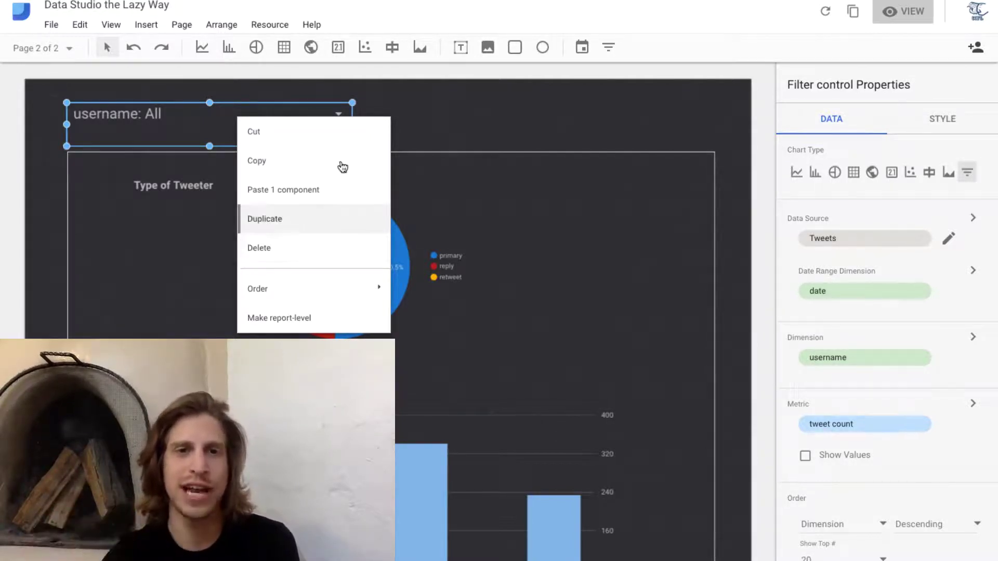
key(Escape)
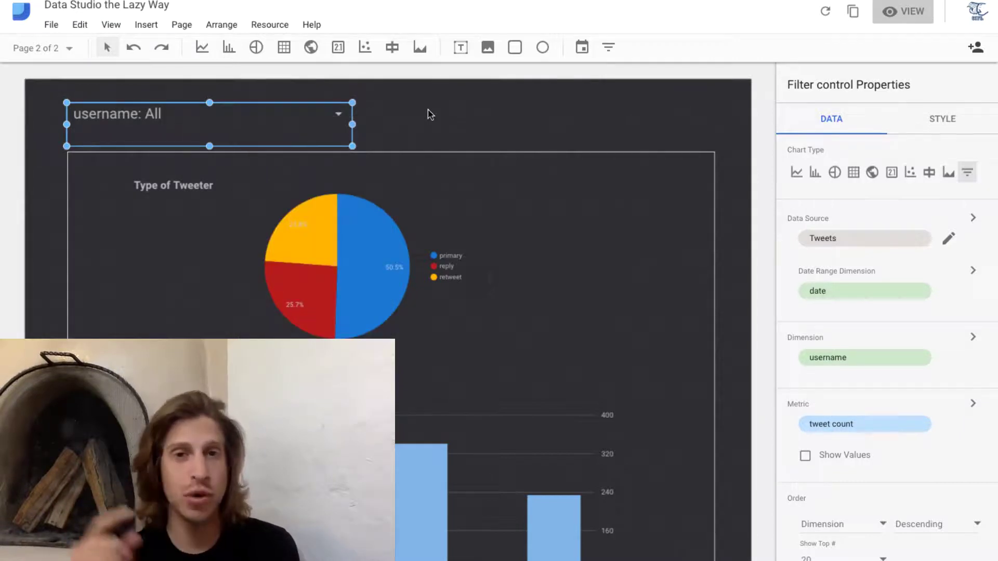
- Make the Apr 29–May 5, 2017 date range control report-level from its right-click menu
click(428, 111)
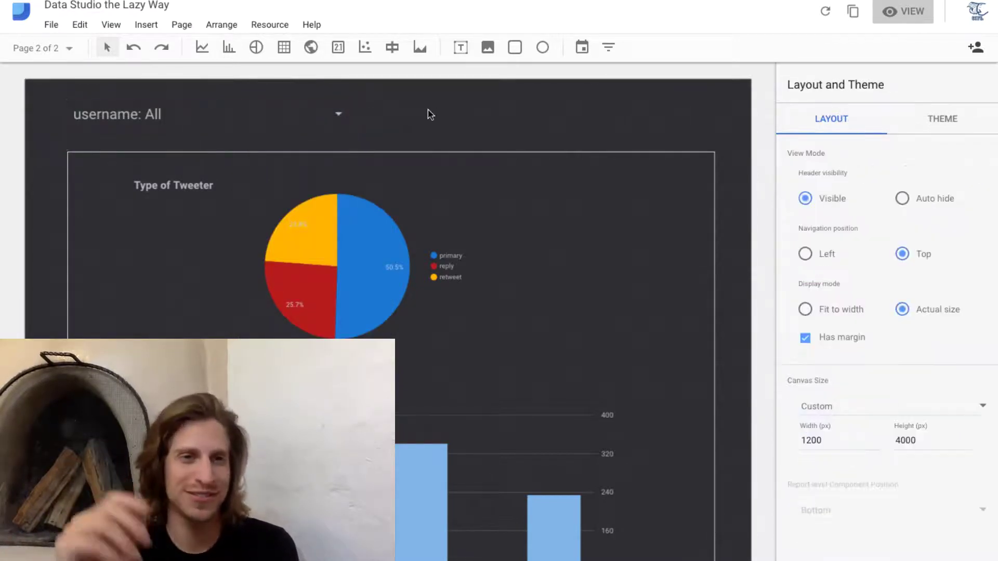
click(64, 48)
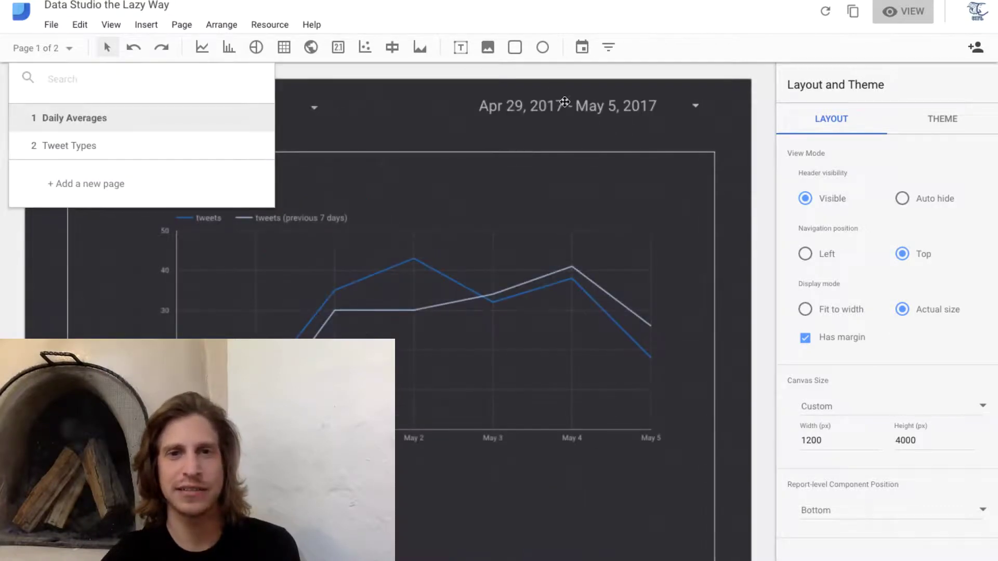
click(568, 105)
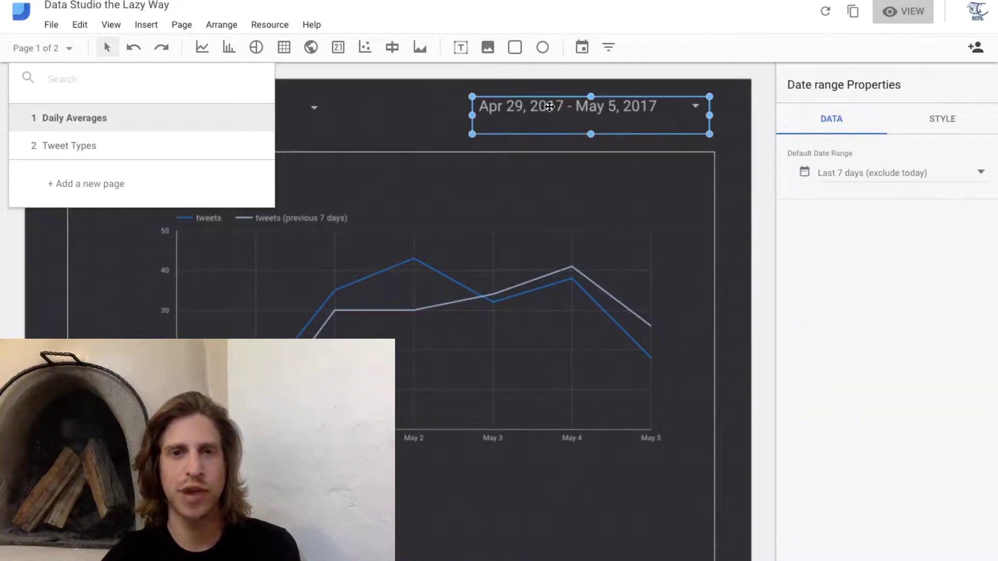
right_click(552, 109)
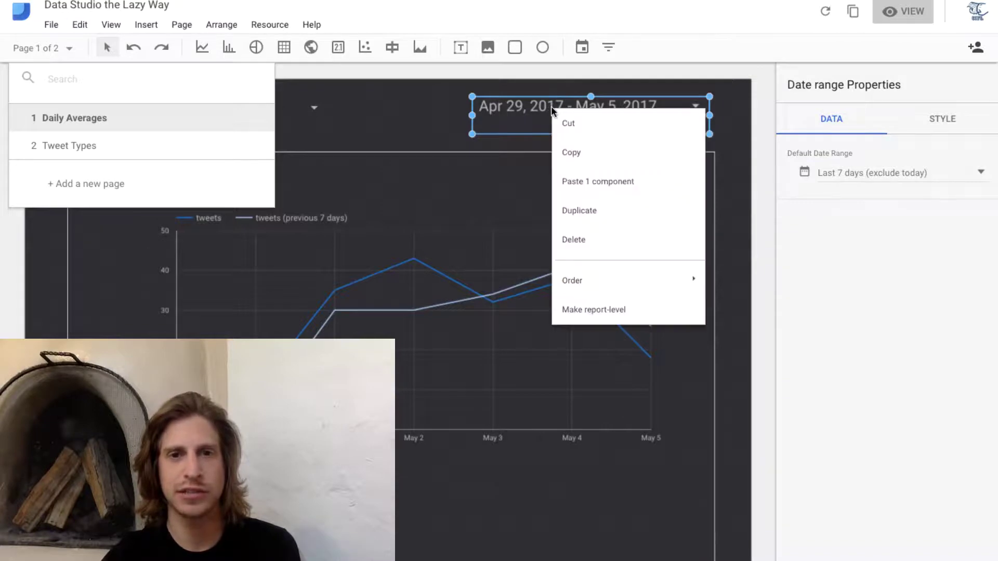
click(630, 312)
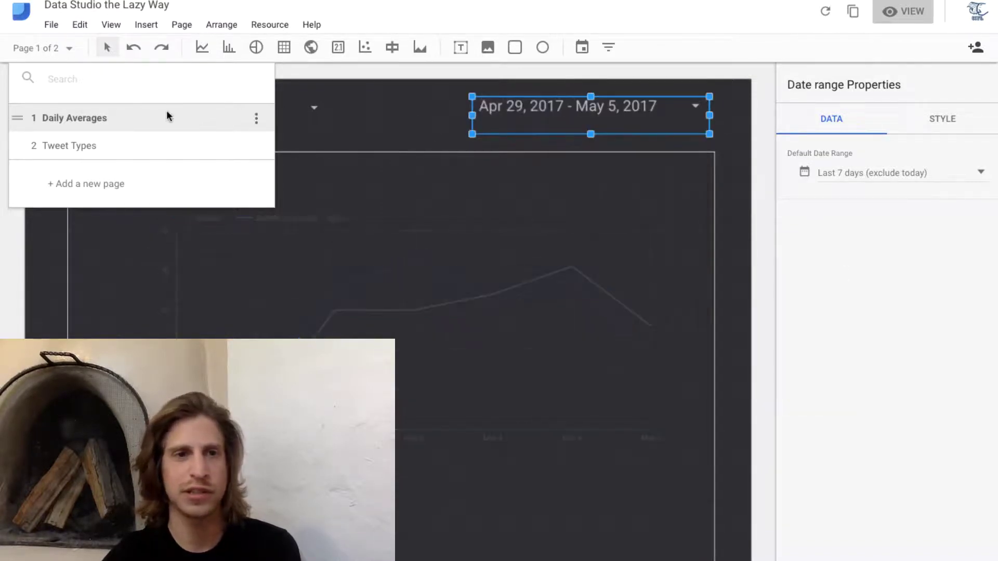
- Check that the date range control now appears on the Tweet Types page
click(96, 152)
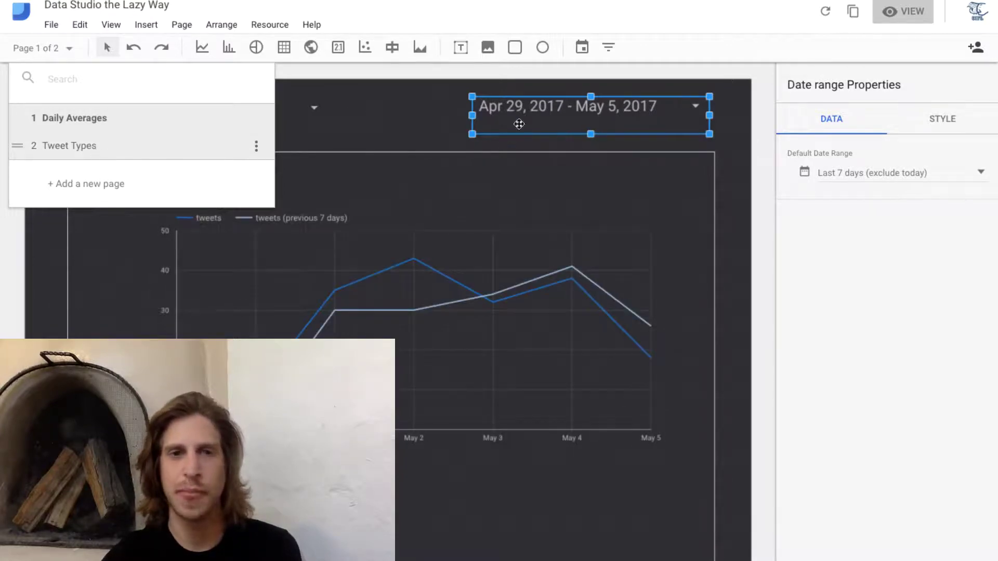
click(752, 151)
click(748, 145)
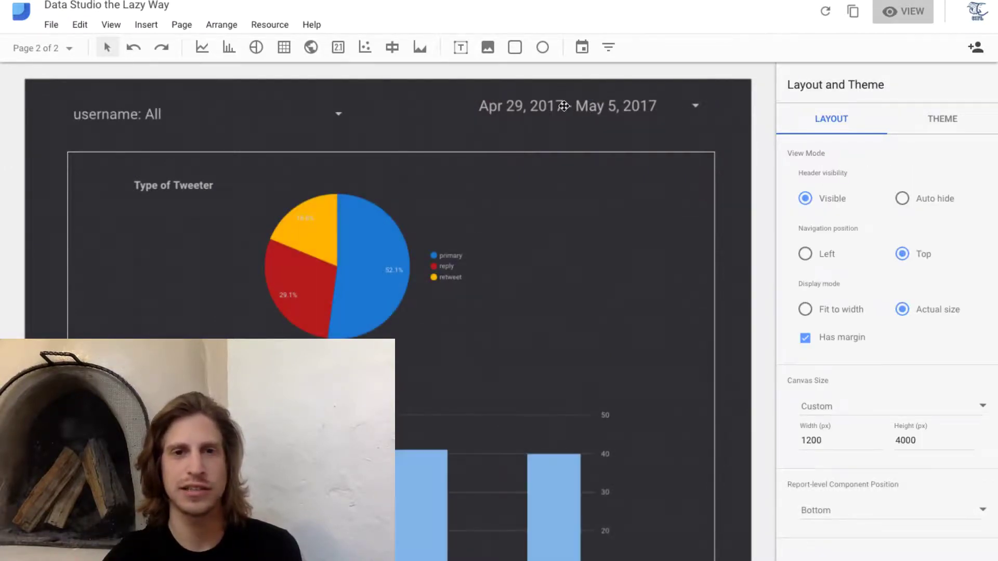
click(564, 106)
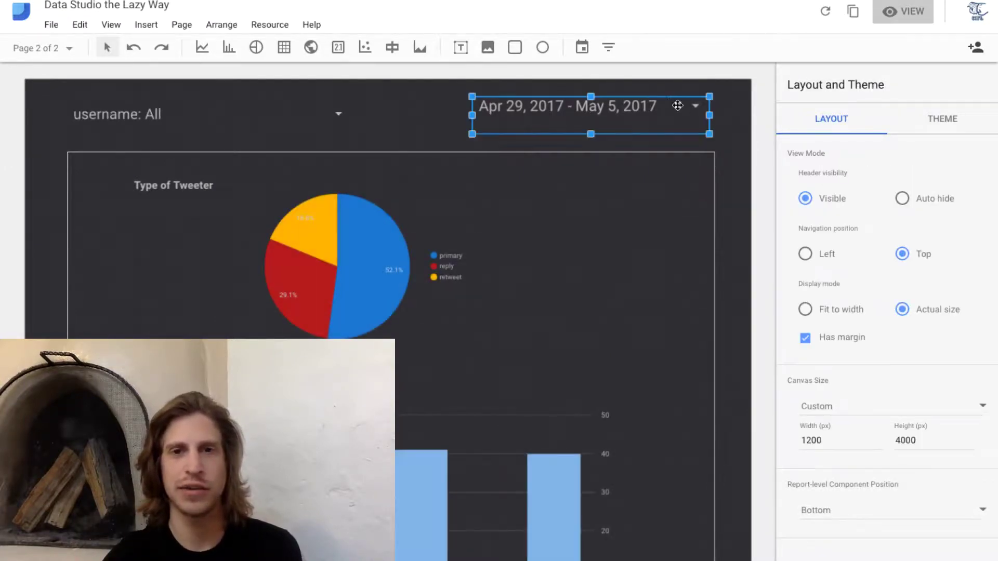
right_click(626, 115)
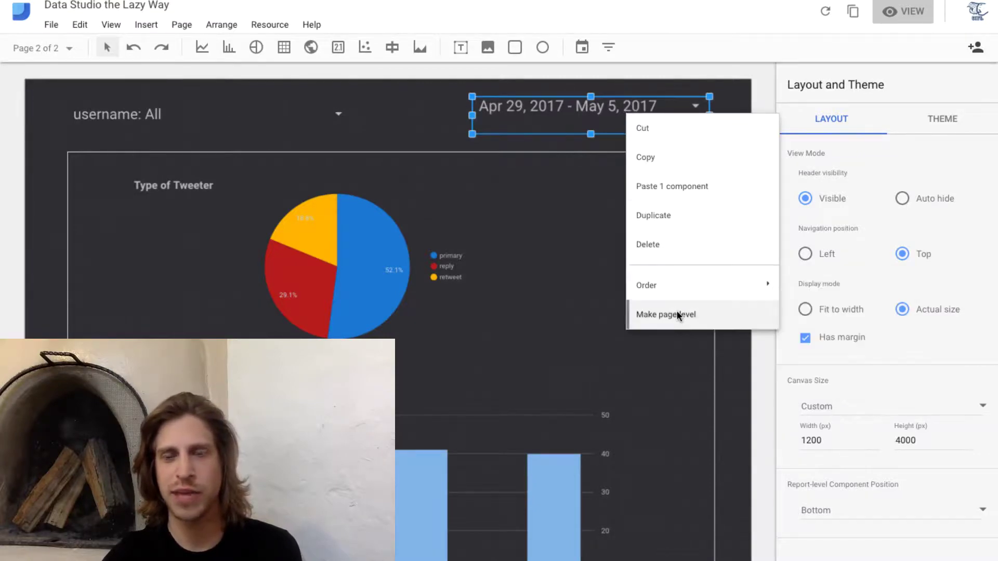
click(753, 89)
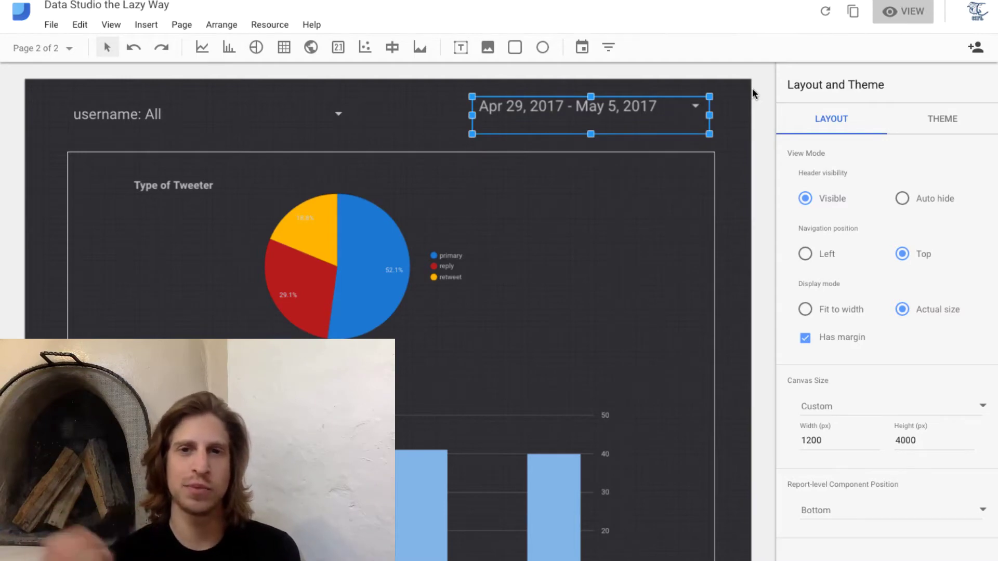
right_click(586, 120)
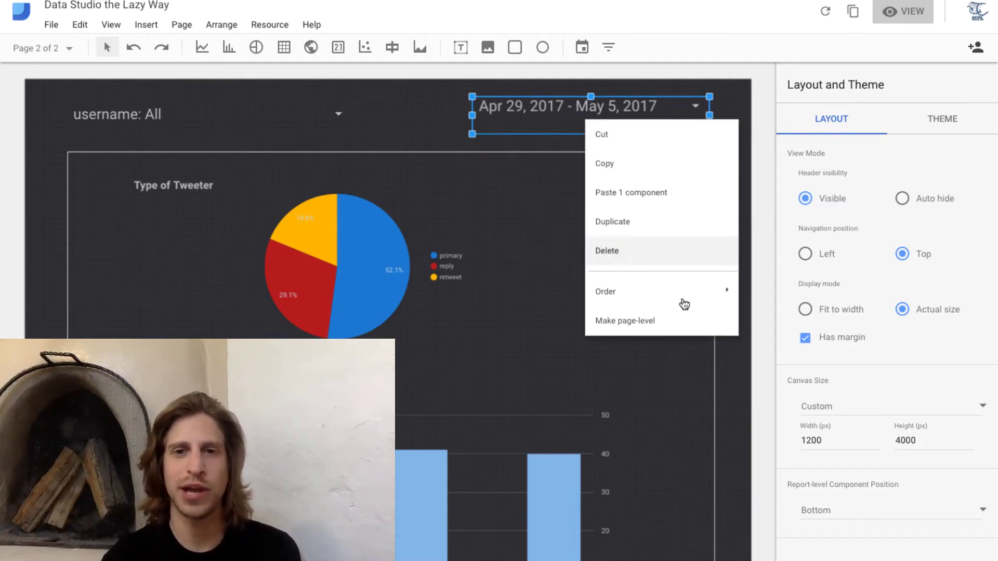
mouse_move(686, 291)
click(757, 125)
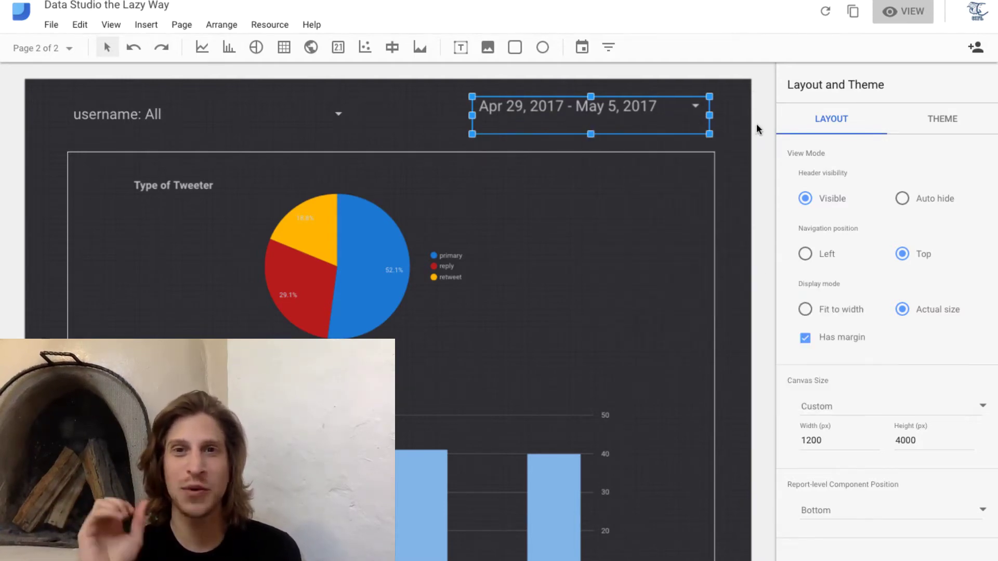
click(756, 125)
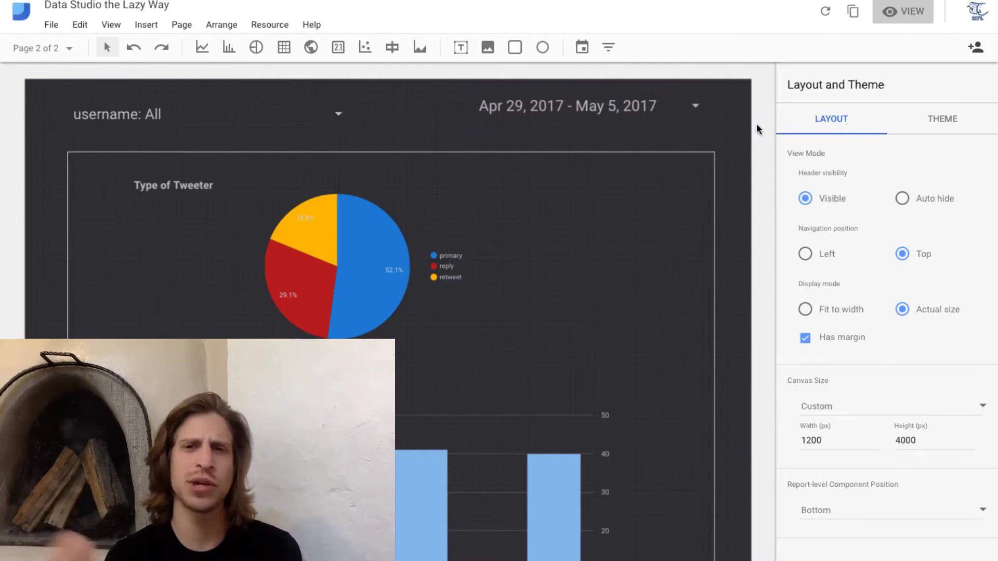